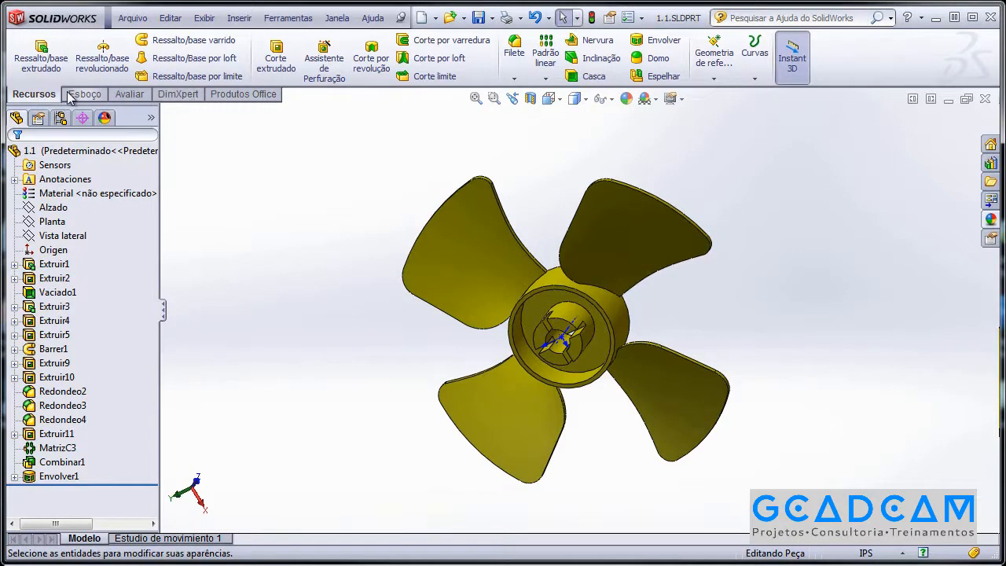
# Enable the Superfícies tab in the CommandManager and switch to it.
pyautogui.rightClick(192, 95)
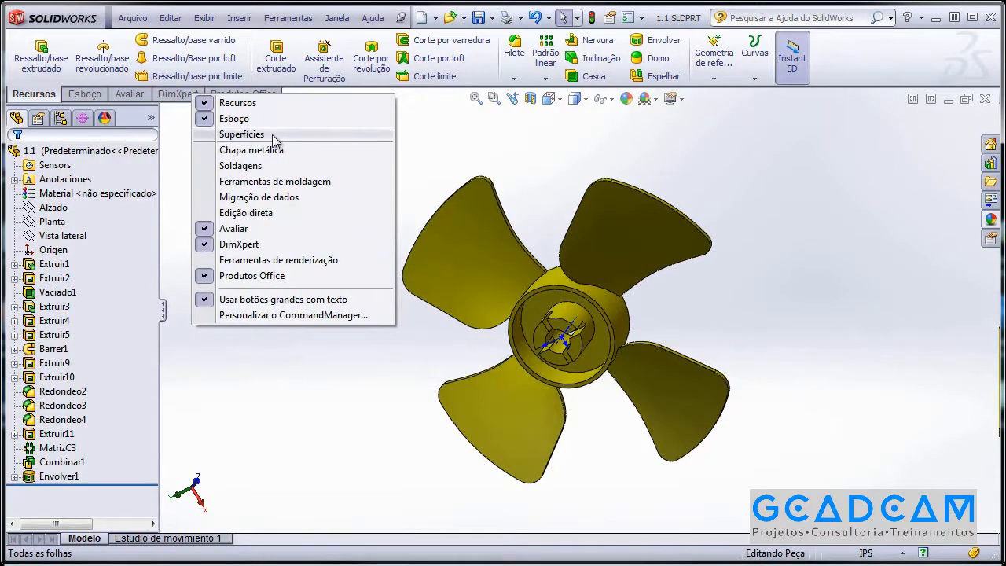
pyautogui.click(248, 139)
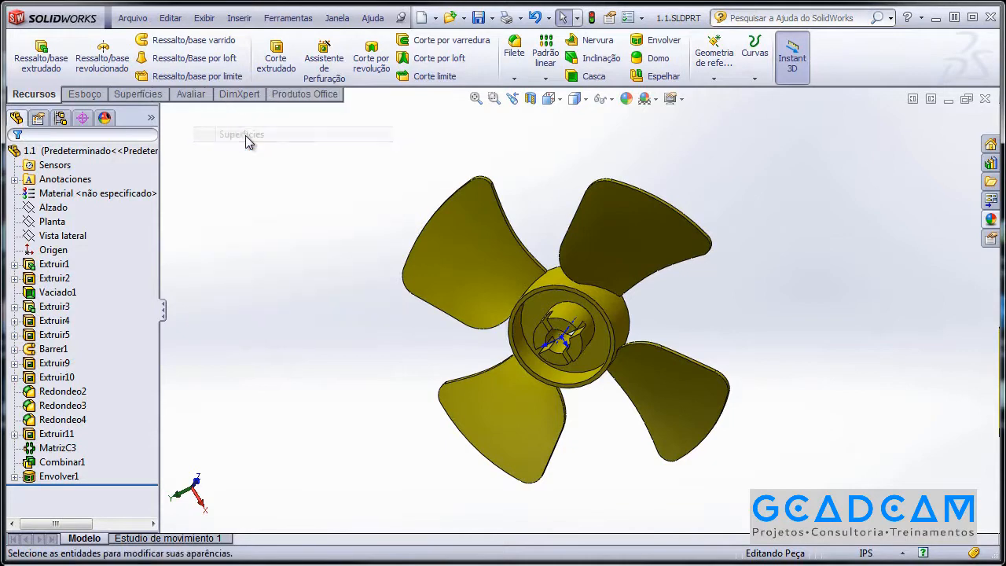
pyautogui.click(145, 95)
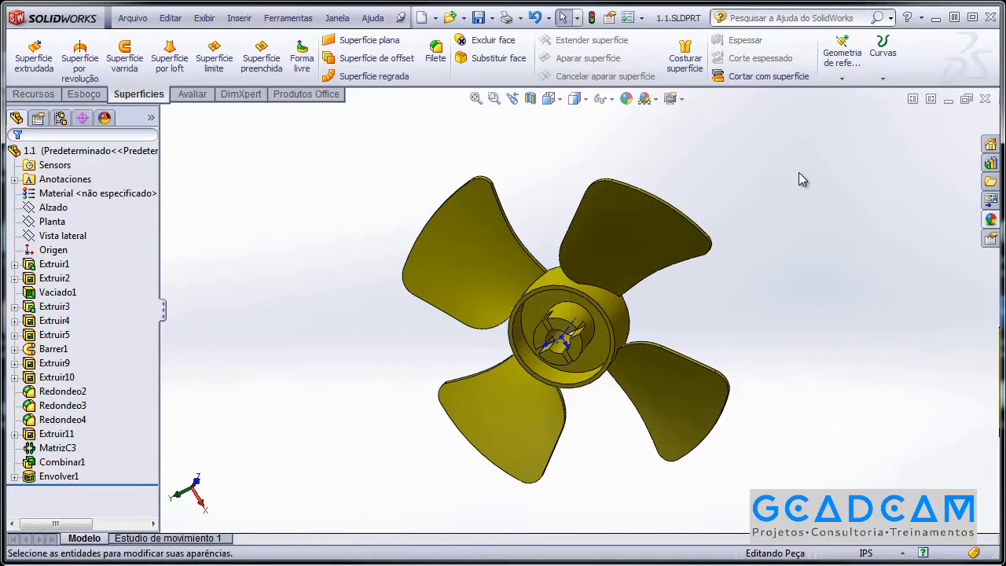
# Open the Personalizar dialog from the Options dropdown and go to its Comandos tab.
pyautogui.click(643, 18)
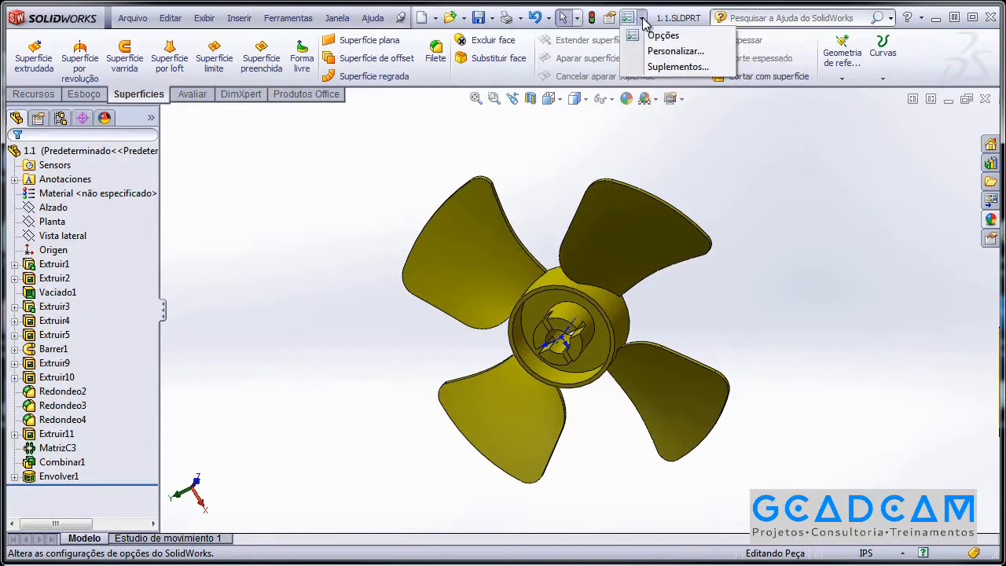
pyautogui.click(676, 52)
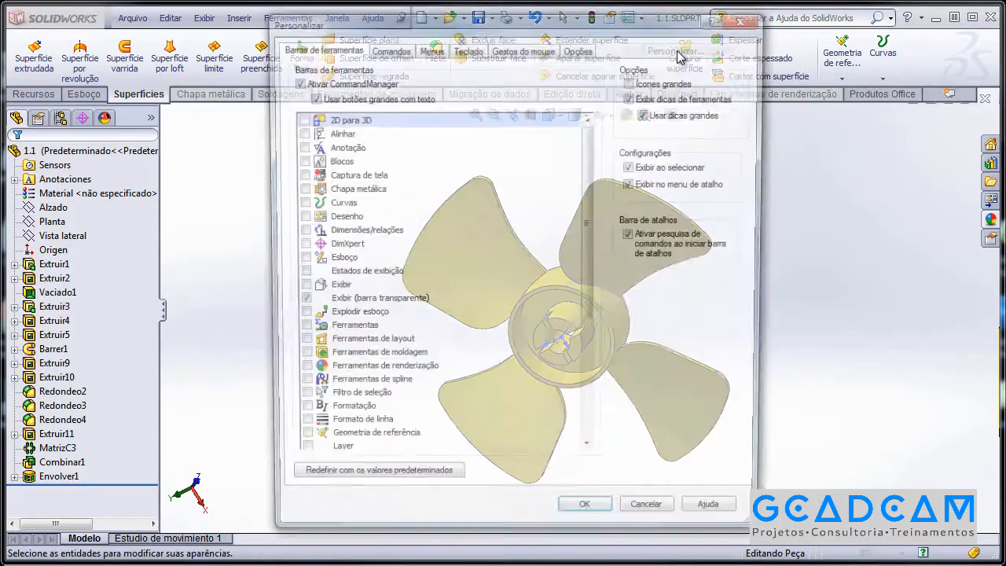
pyautogui.moveTo(649, 30); pyautogui.dragTo(701, 30)
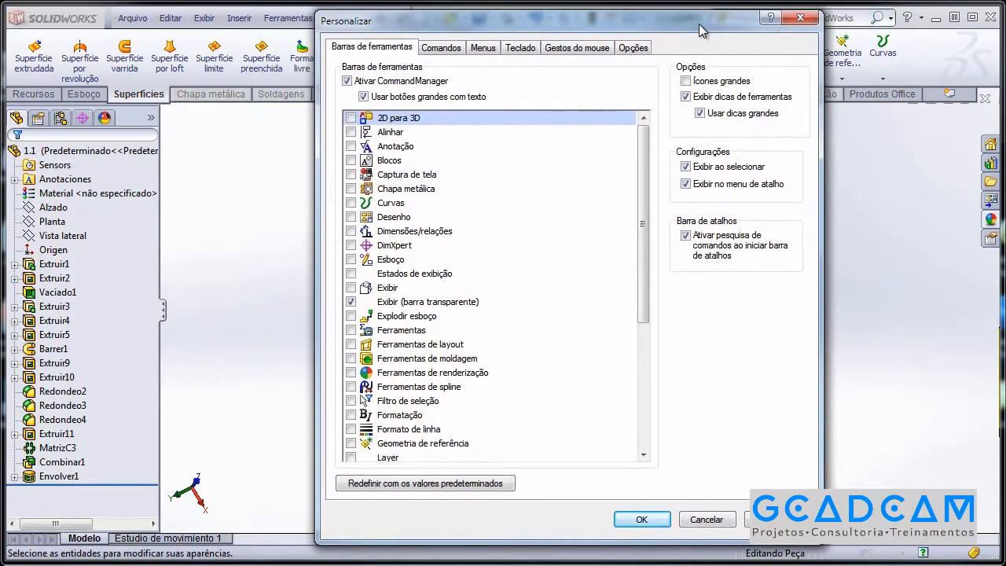
pyautogui.click(439, 49)
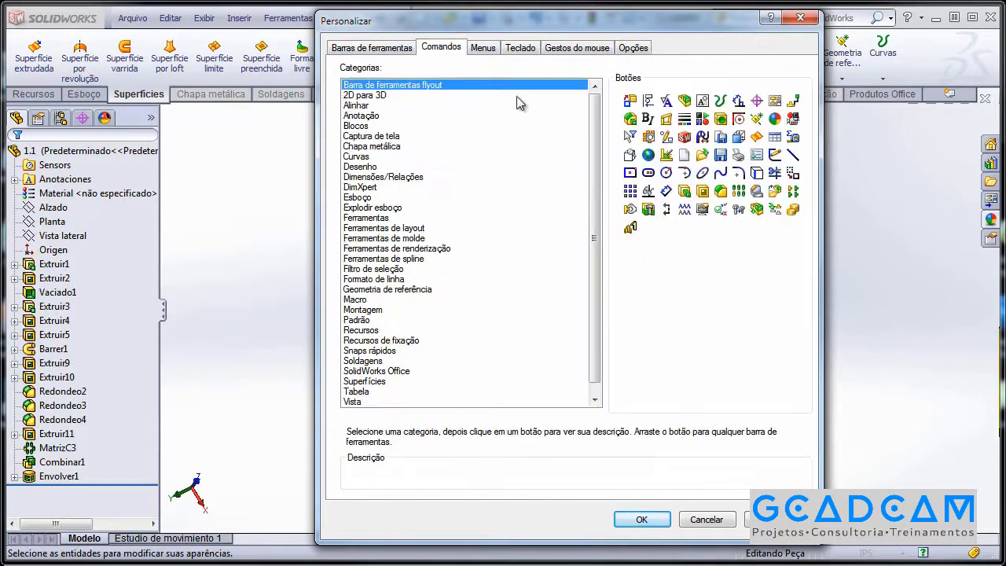
pyautogui.moveTo(596, 127); pyautogui.dragTo(597, 162)
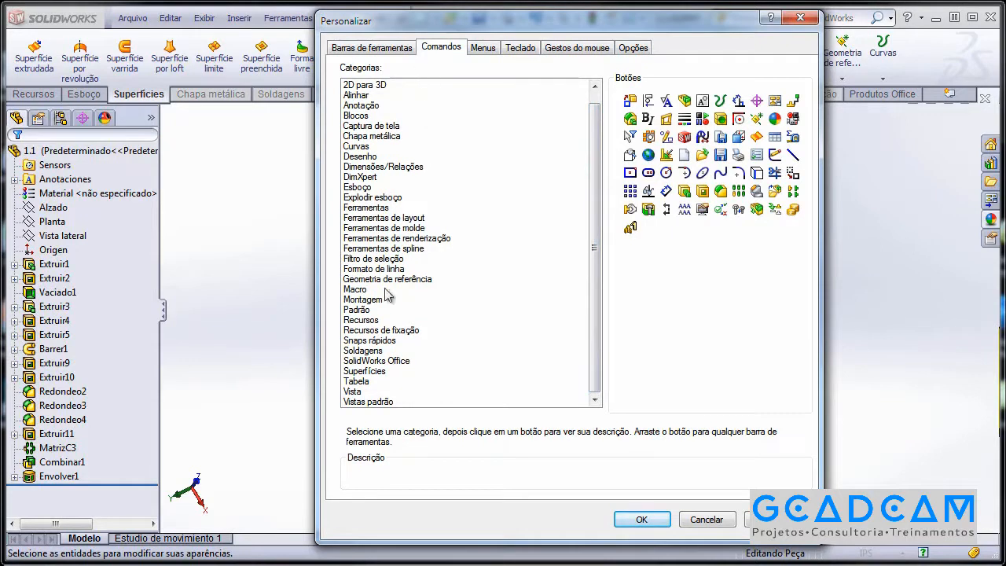
# Browse the Superfícies and Ferramentas de molde categories and drag Escala toward the CommandManager.
pyautogui.click(367, 372)
pyautogui.moveTo(729, 28); pyautogui.dragTo(695, 78)
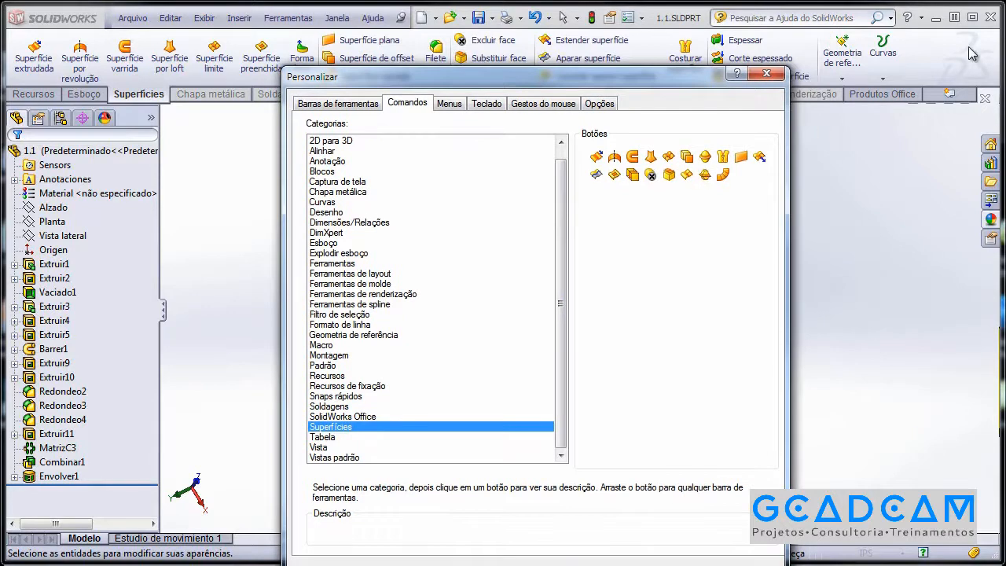
pyautogui.moveTo(682, 82)
pyautogui.mouseDown()
pyautogui.moveTo(695, 69)
pyautogui.moveTo(684, 71)
pyautogui.mouseUp()
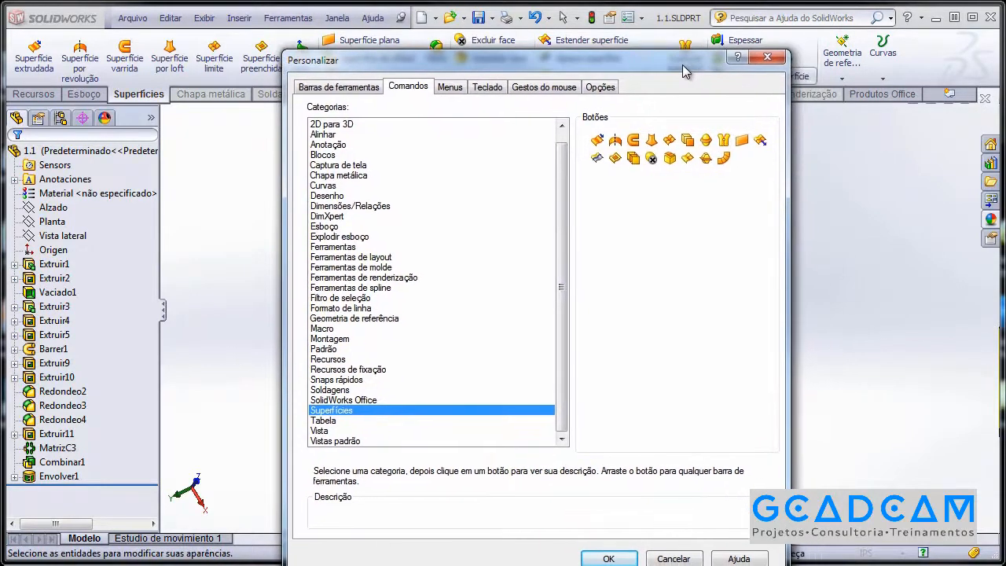
pyautogui.click(375, 268)
pyautogui.moveTo(616, 68); pyautogui.dragTo(556, 81)
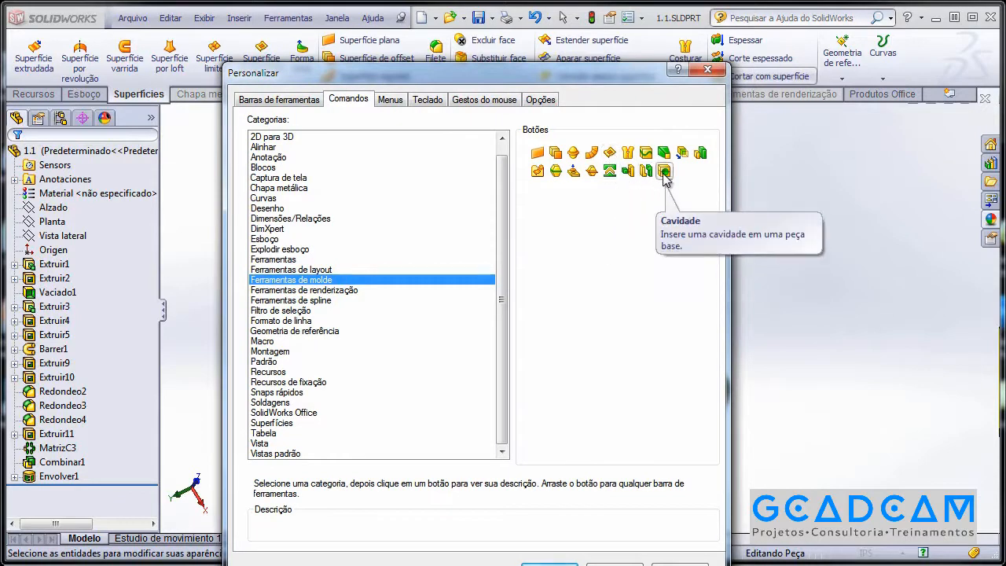
pyautogui.click(701, 154)
pyautogui.moveTo(701, 157); pyautogui.dragTo(924, 55)
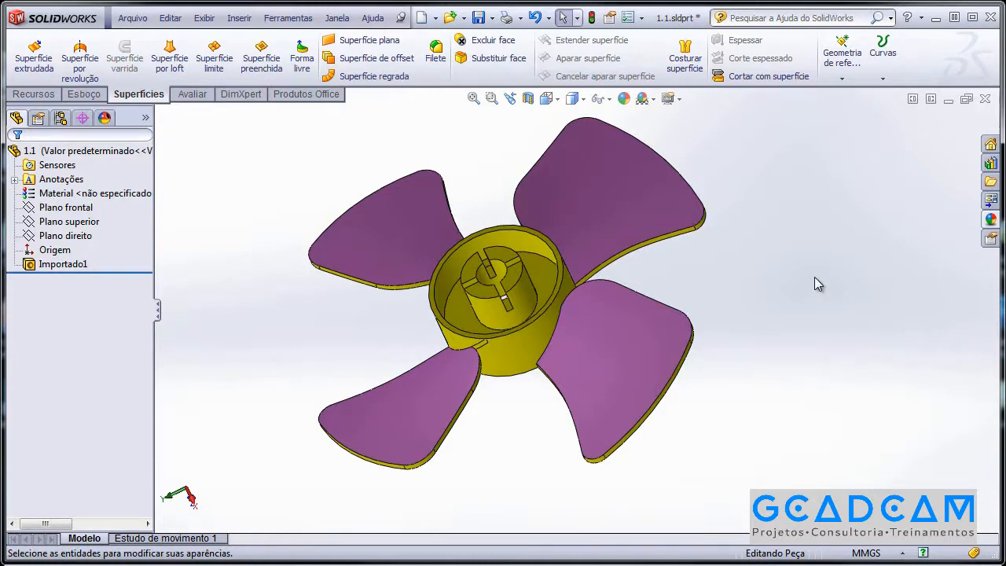
pyautogui.moveTo(770, 316); pyautogui.dragTo(741, 296, button='middle')
pyautogui.scroll(-6, 782, 348)
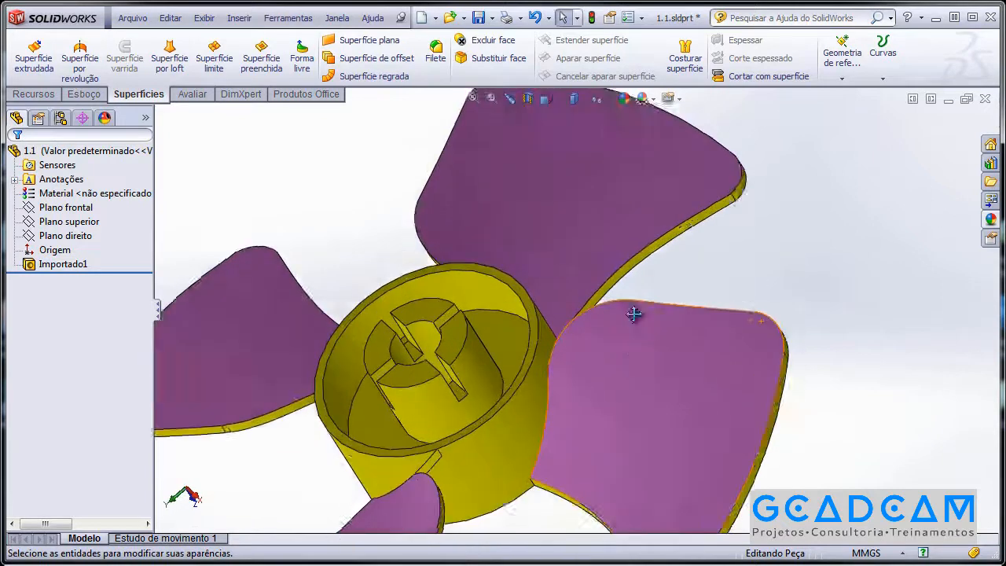
pyautogui.scroll(2, 687, 252)
pyautogui.moveTo(674, 295); pyautogui.dragTo(644, 312, button='middle')
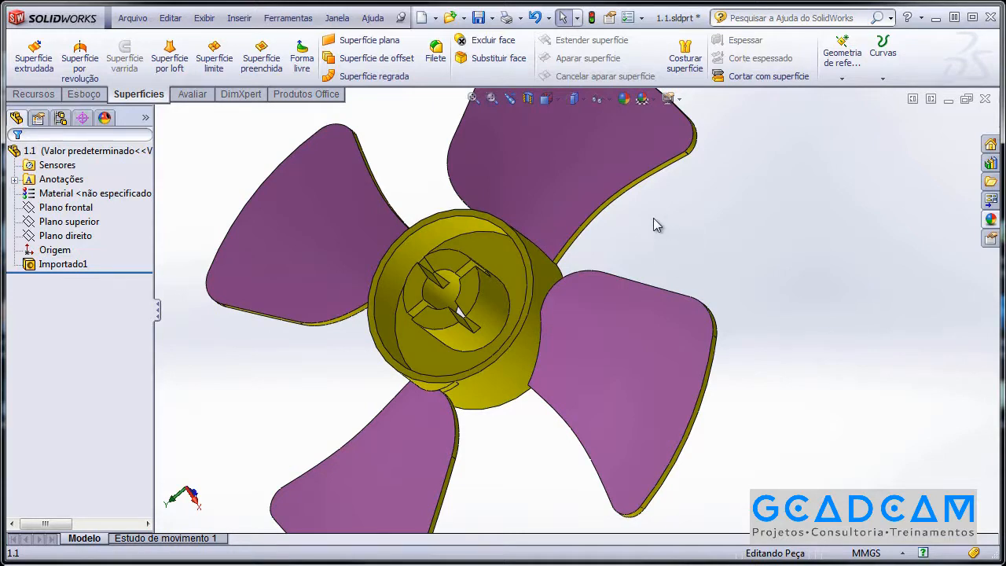
pyautogui.scroll(3, 662, 227)
pyautogui.moveTo(661, 279); pyautogui.dragTo(683, 240, button='middle')
pyautogui.scroll(-8, 683, 243)
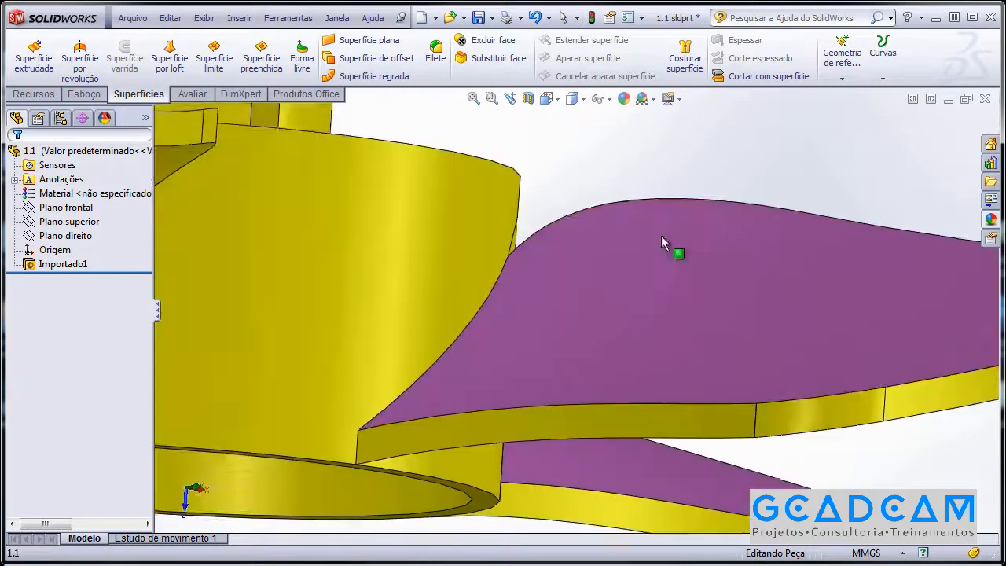
pyautogui.moveTo(618, 241); pyautogui.dragTo(608, 216, button='middle')
pyautogui.scroll(4, 602, 279)
pyautogui.moveTo(598, 283); pyautogui.dragTo(666, 287, button='middle')
pyautogui.scroll(4, 764, 217)
pyautogui.scroll(-4, 650, 271)
pyautogui.scroll(2, 666, 286)
pyautogui.scroll(3, 666, 286)
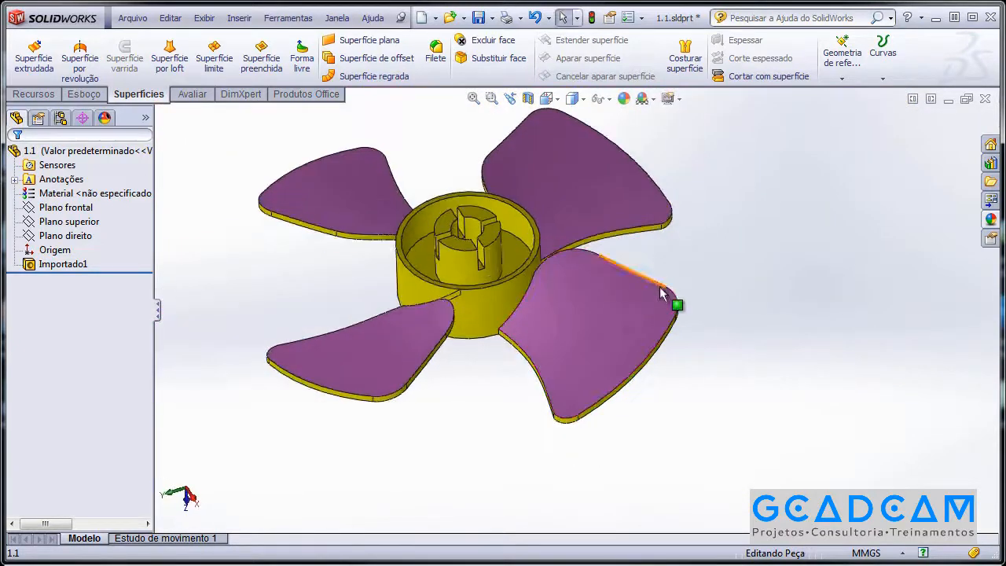
# Use Excluir face to delete the lower-right blade's top face.
pyautogui.click(513, 45)
pyautogui.click(615, 316)
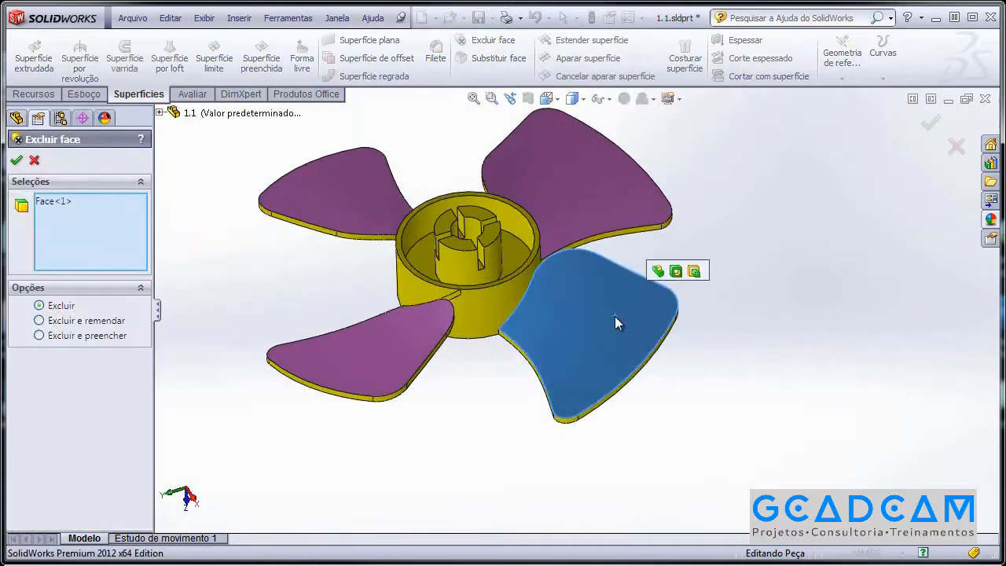
pyautogui.rightClick(775, 228)
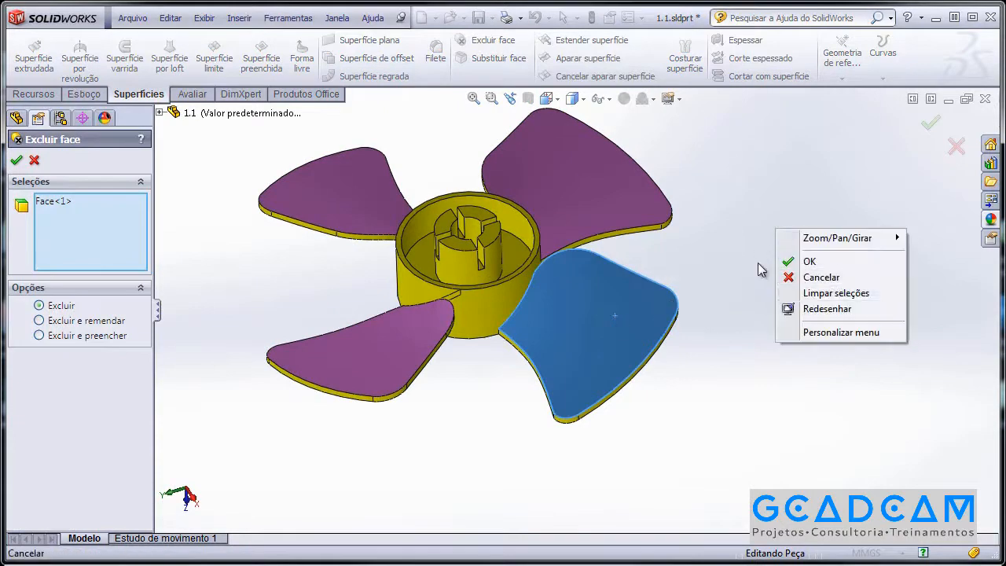
pyautogui.rightClick(806, 237)
pyautogui.click(868, 276)
pyautogui.scroll(-5, 683, 283)
pyautogui.moveTo(682, 281); pyautogui.dragTo(658, 323, button='middle')
pyautogui.scroll(-3, 676, 276)
pyautogui.scroll(3, 660, 255)
pyautogui.scroll(3, 658, 322)
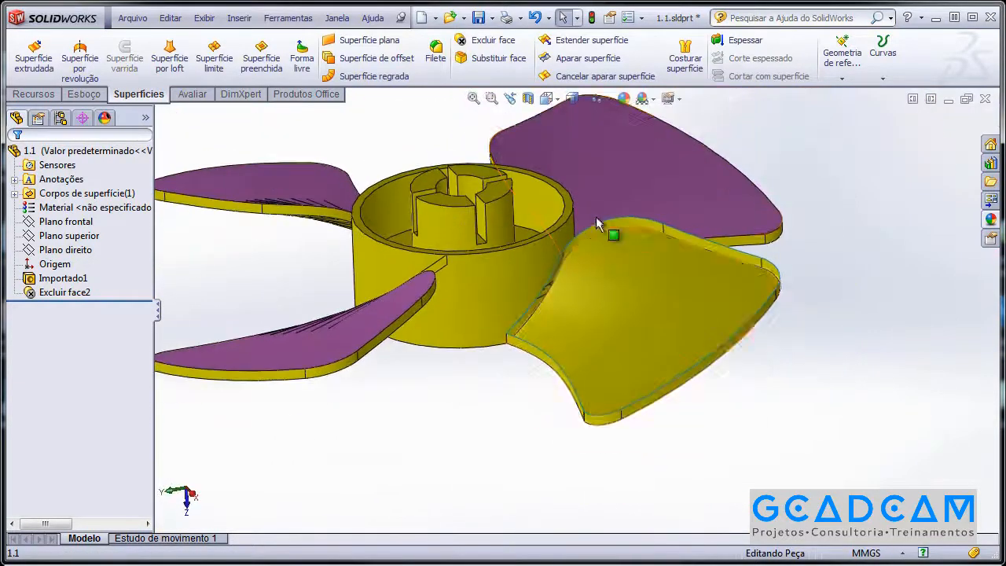
# Create a Superfície preenchida bounded by the opened blade's tangent edges.
pyautogui.click(261, 59)
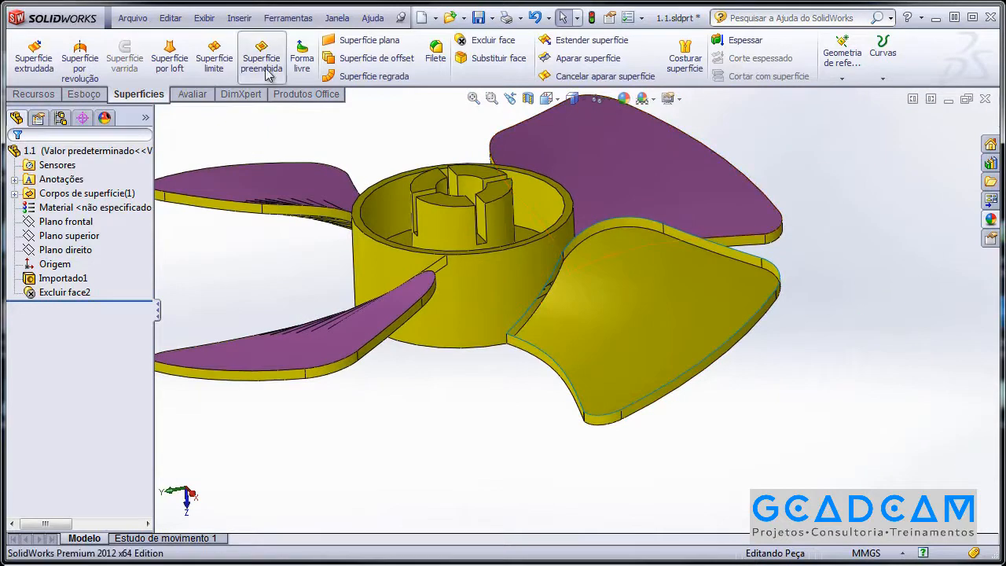
pyautogui.rightClick(715, 243)
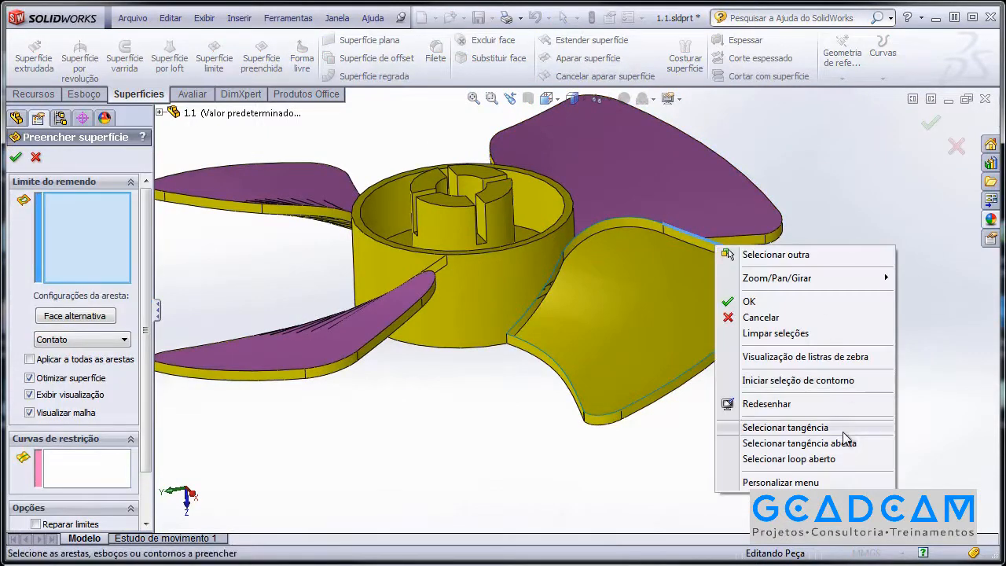
pyautogui.click(786, 428)
pyautogui.scroll(-3, 629, 393)
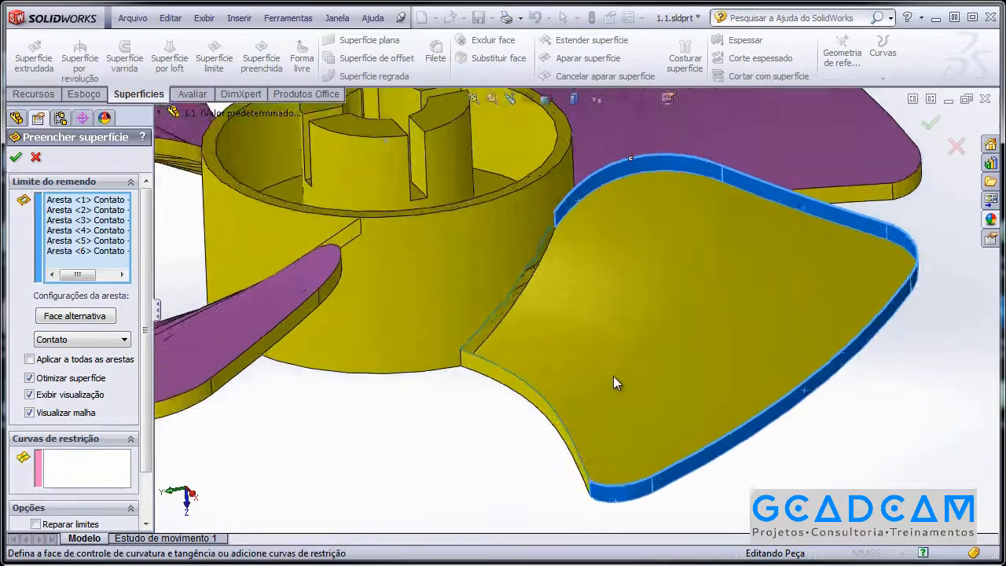
pyautogui.moveTo(620, 374); pyautogui.dragTo(651, 400, button='middle')
pyautogui.click(640, 429)
pyautogui.moveTo(465, 336); pyautogui.dragTo(586, 379, button='middle')
pyautogui.click(584, 376)
pyautogui.rightClick(801, 172)
pyautogui.click(822, 228)
# Inspect the new fill patch from several angles, ending on an edge-on side view.
pyautogui.moveTo(715, 258); pyautogui.dragTo(741, 302, button='middle')
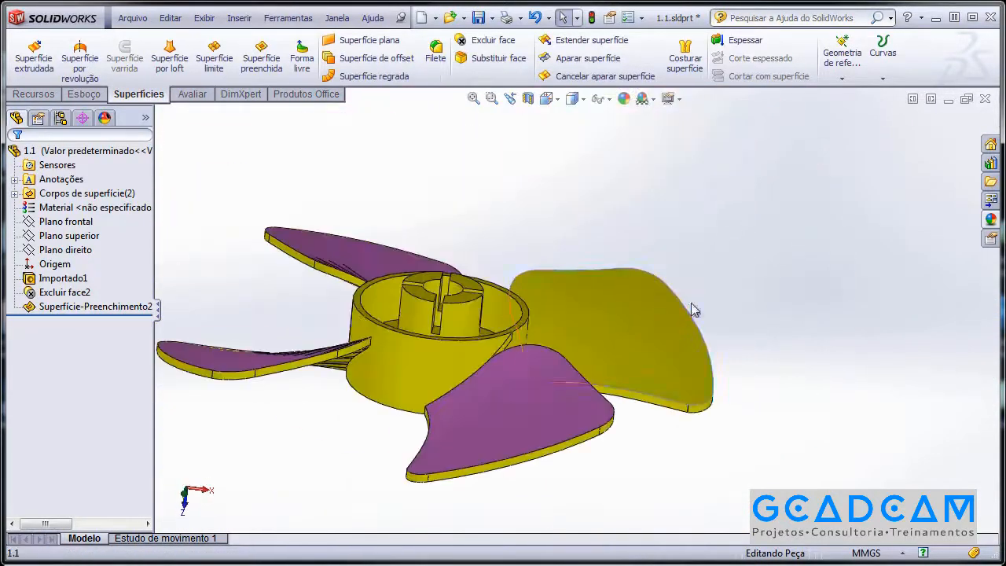
pyautogui.click(600, 317)
pyautogui.moveTo(600, 317); pyautogui.dragTo(992, 431, button='middle')
pyautogui.scroll(-1, 591, 426)
pyautogui.click(492, 269)
pyautogui.moveTo(492, 270); pyautogui.dragTo(710, 364, button='middle')
pyautogui.scroll(3, 709, 363)
pyautogui.moveTo(737, 319); pyautogui.dragTo(668, 294, button='middle')
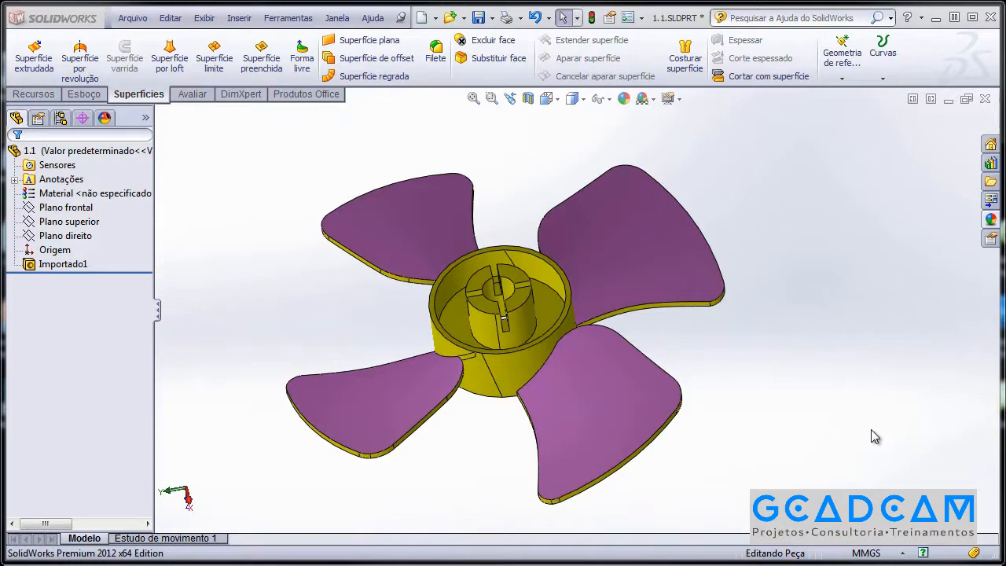
# Create a 10.00mm Superfície de offset from all four blade faces.
pyautogui.click(369, 58)
pyautogui.moveTo(512, 225); pyautogui.dragTo(577, 229, button='middle')
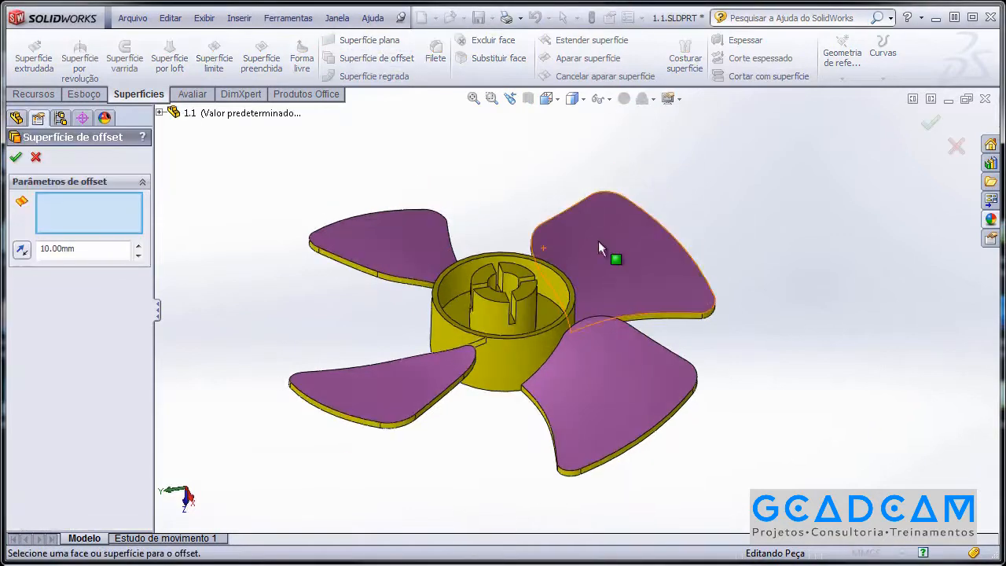
pyautogui.click(578, 229)
pyautogui.click(374, 231)
pyautogui.click(383, 385)
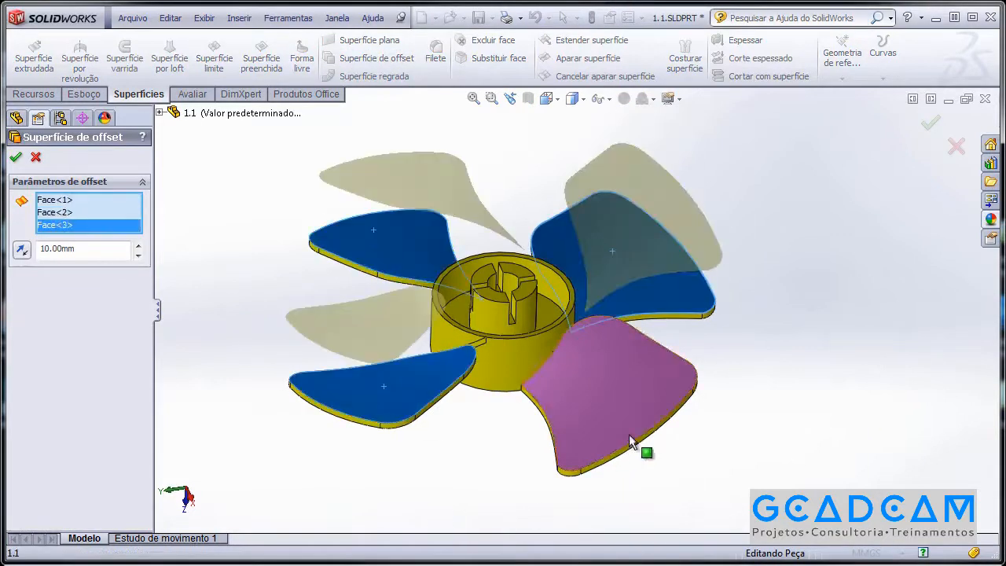
pyautogui.click(626, 441)
pyautogui.rightClick(788, 306)
pyautogui.click(820, 314)
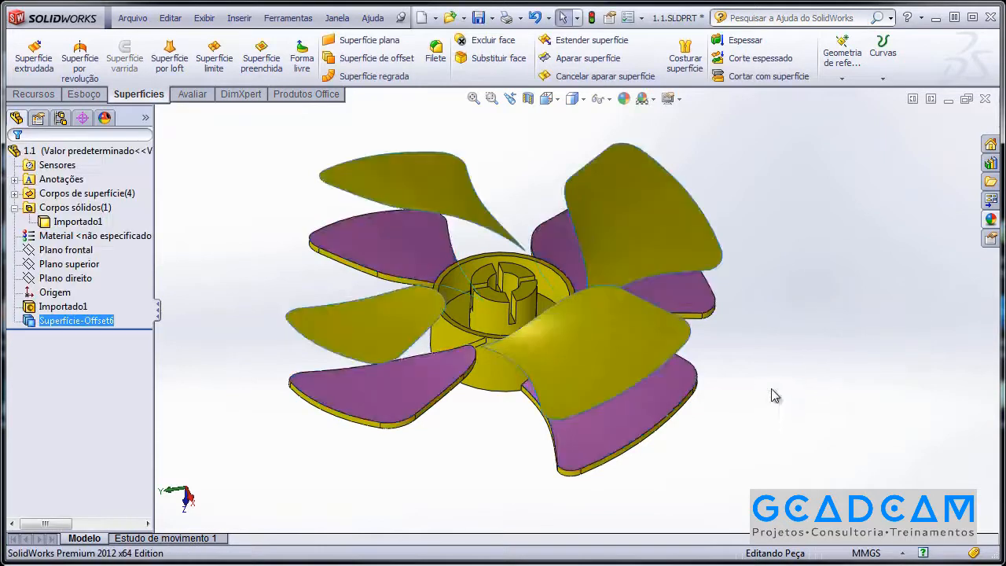
# Hide the solid fan body so only the offset surfaces show.
pyautogui.moveTo(773, 404); pyautogui.dragTo(479, 386, button='middle')
pyautogui.rightClick(521, 347)
pyautogui.click(553, 322)
pyautogui.moveTo(552, 330); pyautogui.dragTo(428, 311, button='middle')
# Orbit and zoom around the four offset blade surfaces to inspect them from several angles.
pyautogui.scroll(-3, 659, 332)
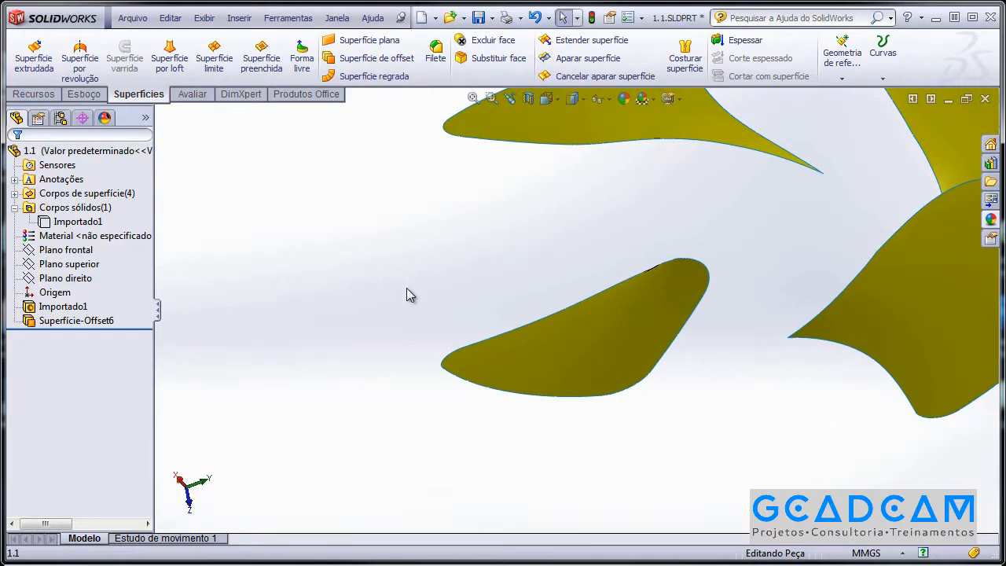
pyautogui.moveTo(467, 290); pyautogui.dragTo(498, 306, button='middle')
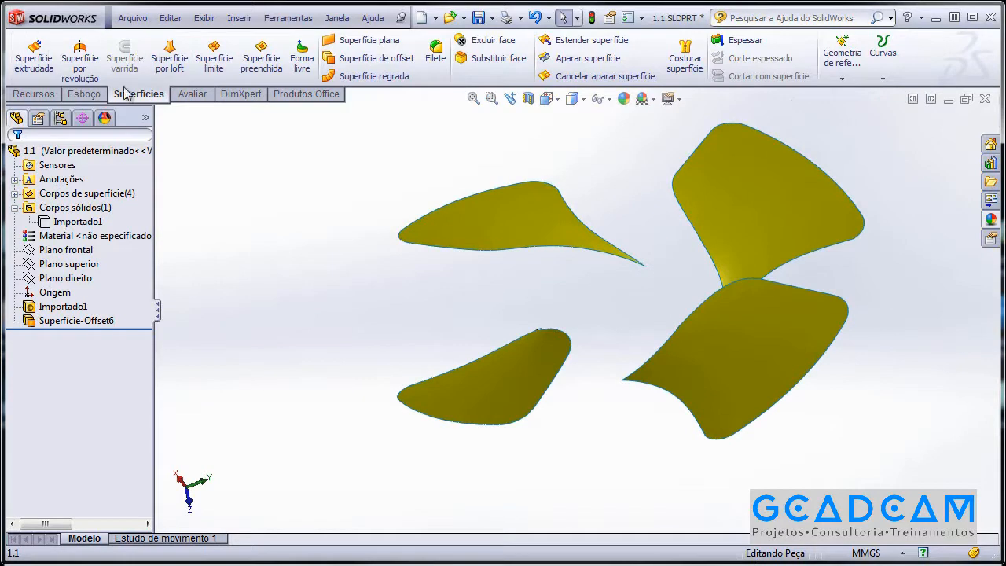
pyautogui.moveTo(493, 166)
pyautogui.mouseDown(button='middle')
pyautogui.moveTo(486, 177)
pyautogui.moveTo(489, 166)
pyautogui.mouseUp(button='middle')
pyautogui.press('Escape')
pyautogui.moveTo(479, 202)
pyautogui.mouseDown(button='middle')
pyautogui.moveTo(618, 178)
pyautogui.moveTo(671, 278)
pyautogui.moveTo(644, 316)
pyautogui.moveTo(640, 236)
pyautogui.moveTo(624, 252)
pyautogui.moveTo(622, 281)
pyautogui.moveTo(577, 285)
pyautogui.moveTo(589, 272)
pyautogui.moveTo(562, 360)
pyautogui.moveTo(517, 315)
pyautogui.moveTo(590, 314)
pyautogui.moveTo(577, 411)
pyautogui.moveTo(569, 274)
pyautogui.moveTo(582, 342)
pyautogui.moveTo(724, 367)
pyautogui.mouseUp(button='middle')
pyautogui.scroll(-3, 643, 316)
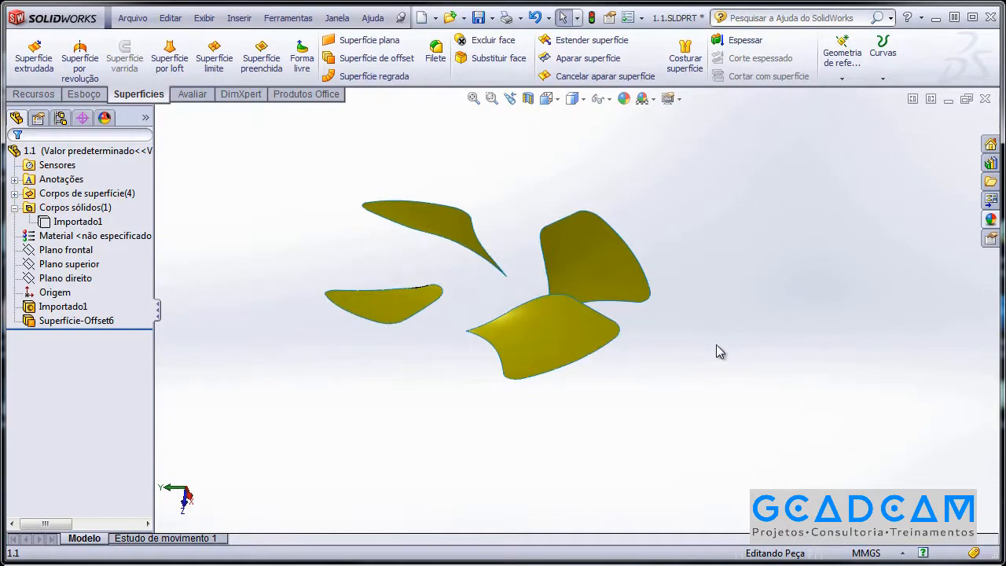
pyautogui.moveTo(684, 337); pyautogui.dragTo(561, 376, button='middle')
pyautogui.moveTo(422, 265); pyautogui.dragTo(376, 276, button='middle')
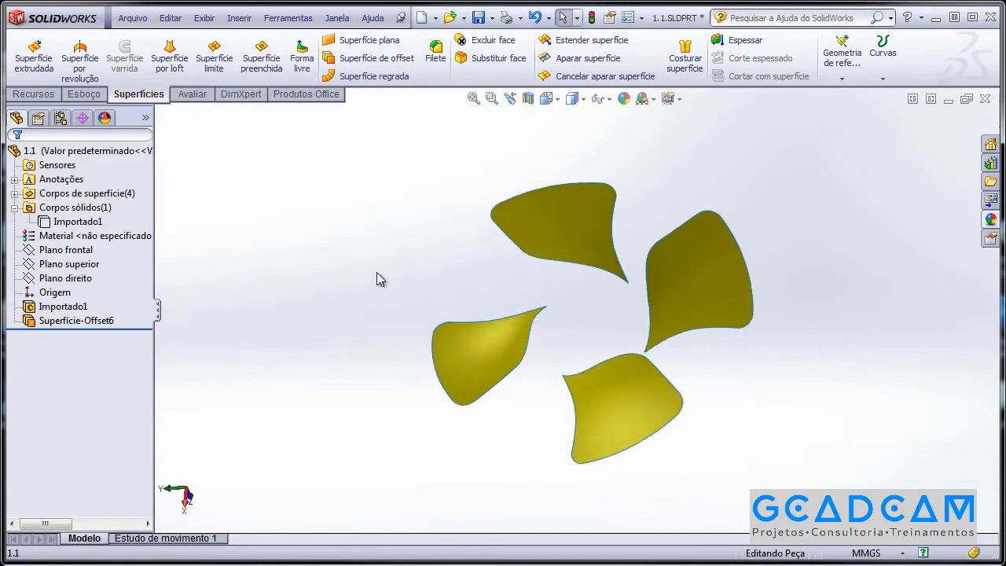